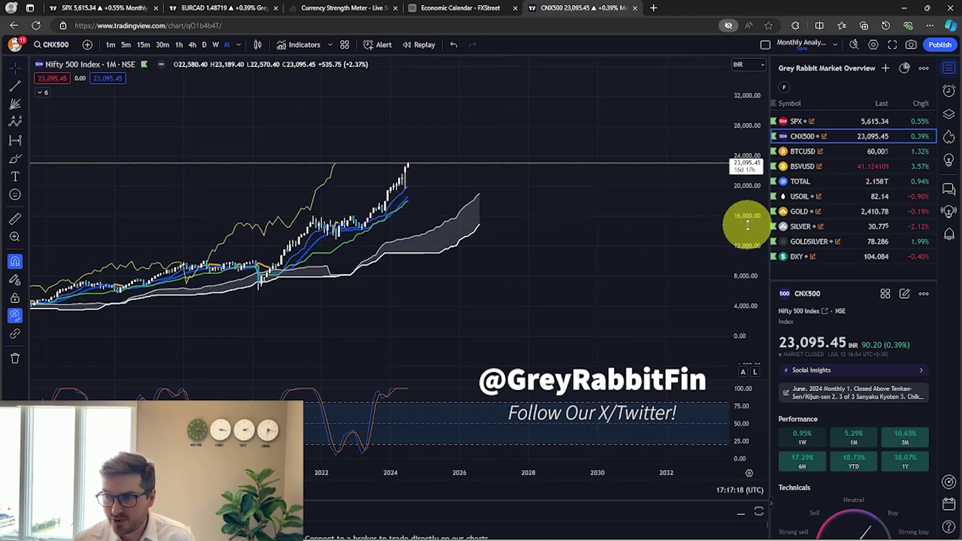
Step: Review the CNX500 monthly chart without drawings, and make the hidden drawings visible again
scroll(526, 262, up, 2)
drag(406, 294, 447, 307)
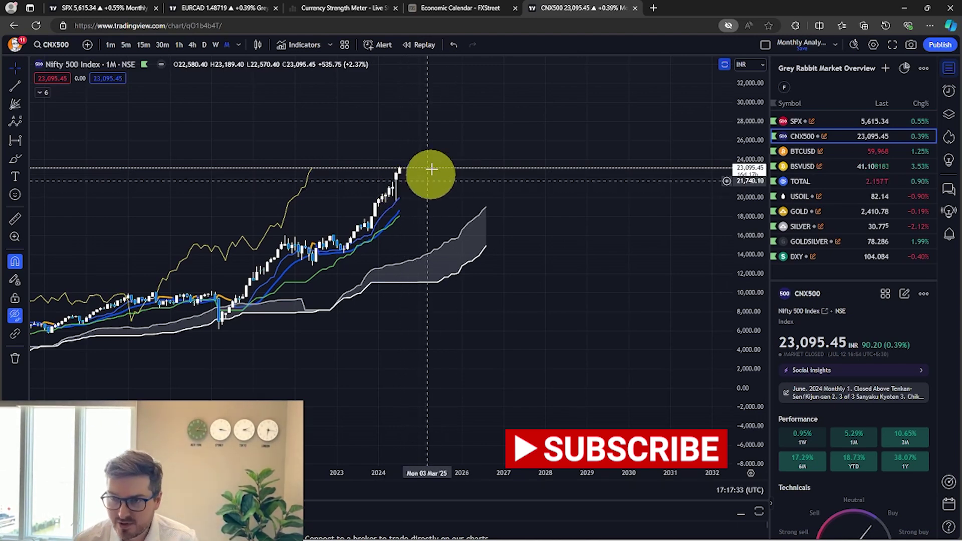
drag(416, 139, 423, 145)
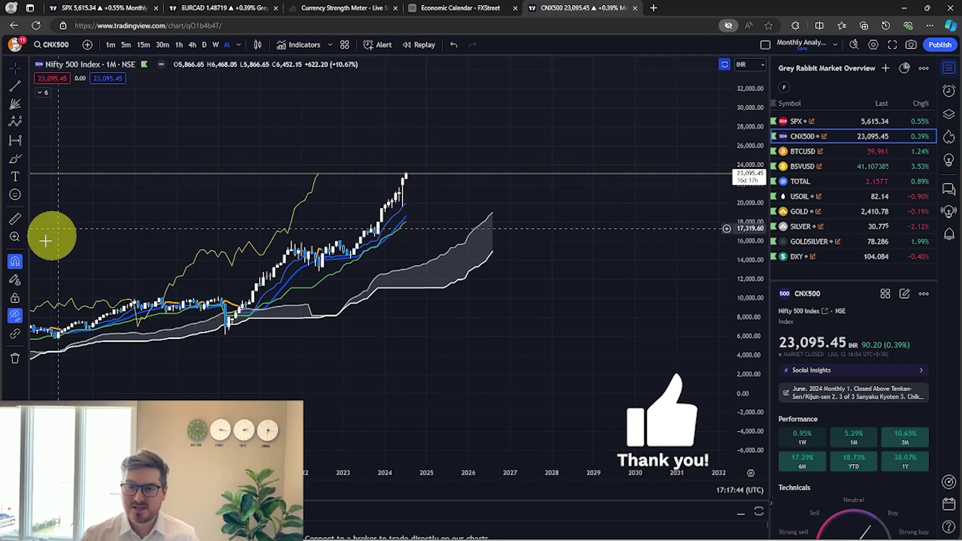
click(16, 316)
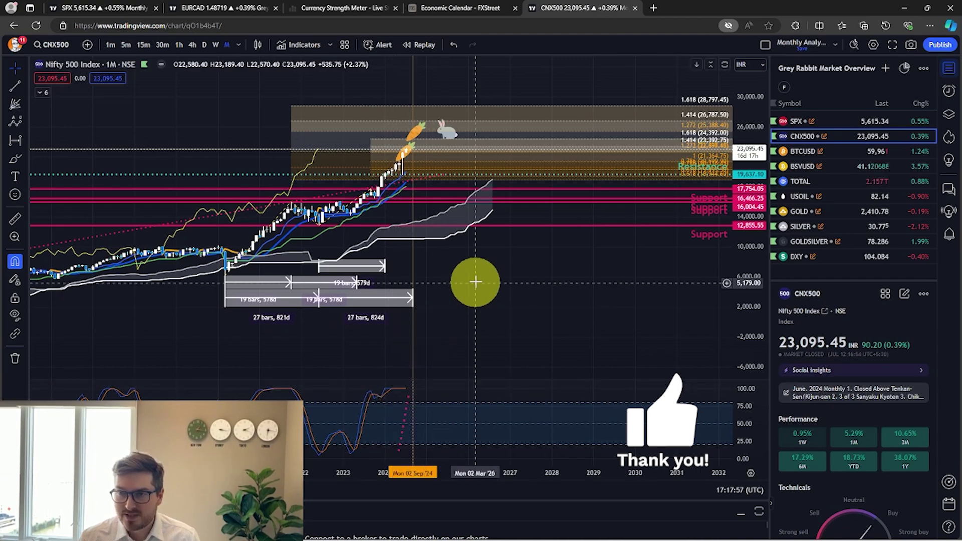
Step: Examine the Fibonacci extension levels, resistance line and support lines around price on the CNX500 monthly chart
drag(742, 257, 742, 231)
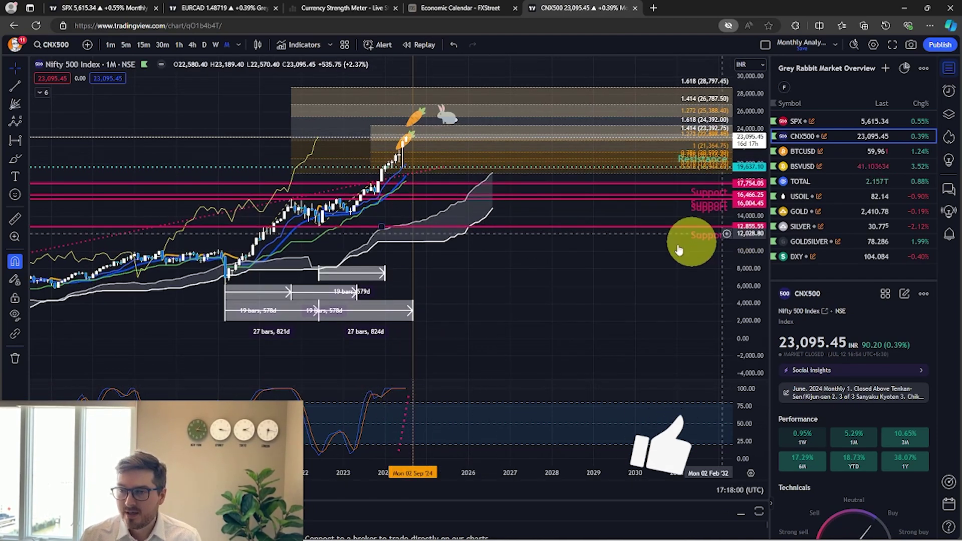
scroll(450, 281, up, 2)
drag(450, 281, 512, 322)
scroll(401, 179, up, 1)
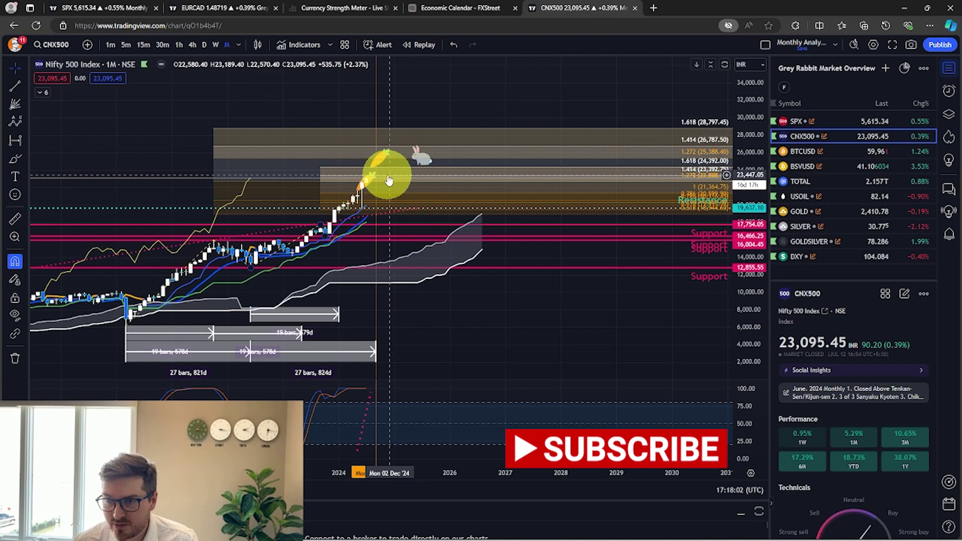
drag(753, 309, 750, 206)
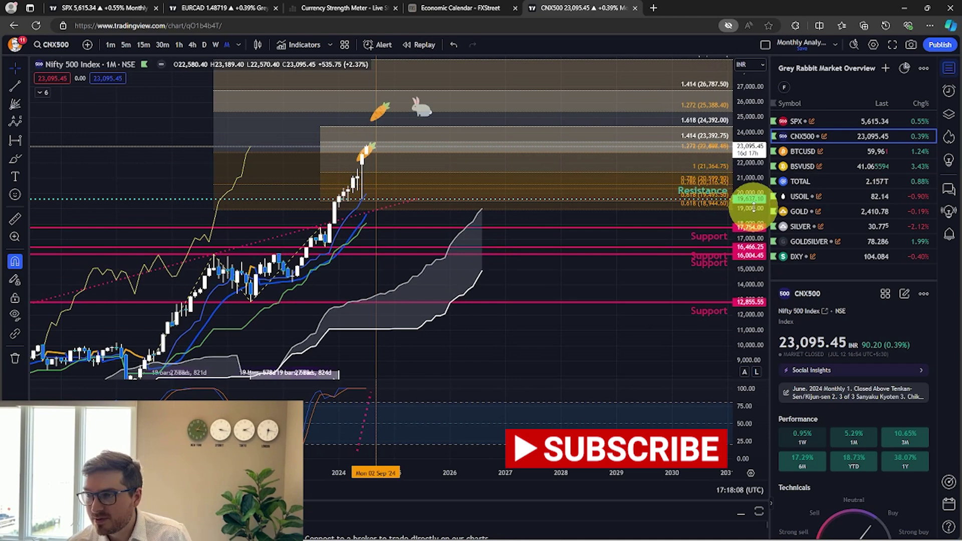
drag(753, 190, 748, 69)
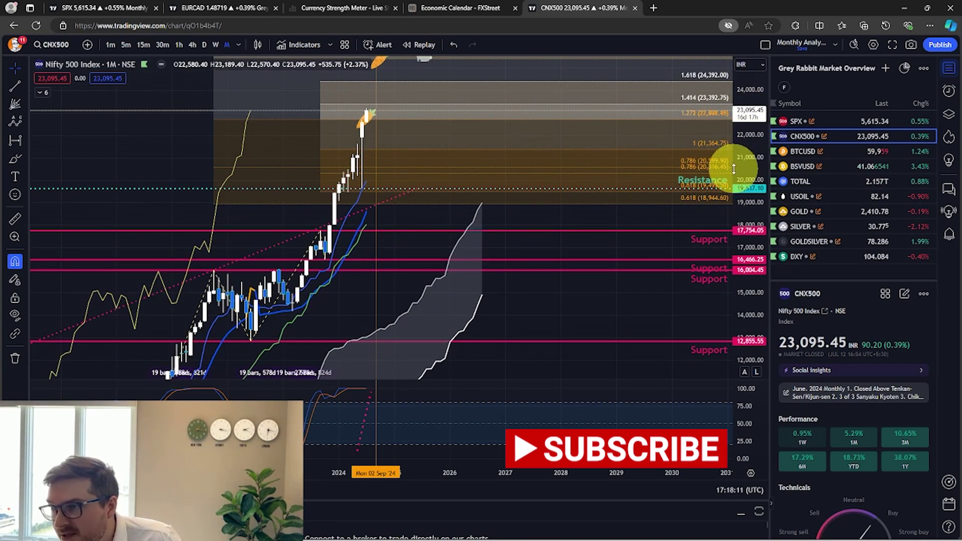
scroll(724, 163, up, 2)
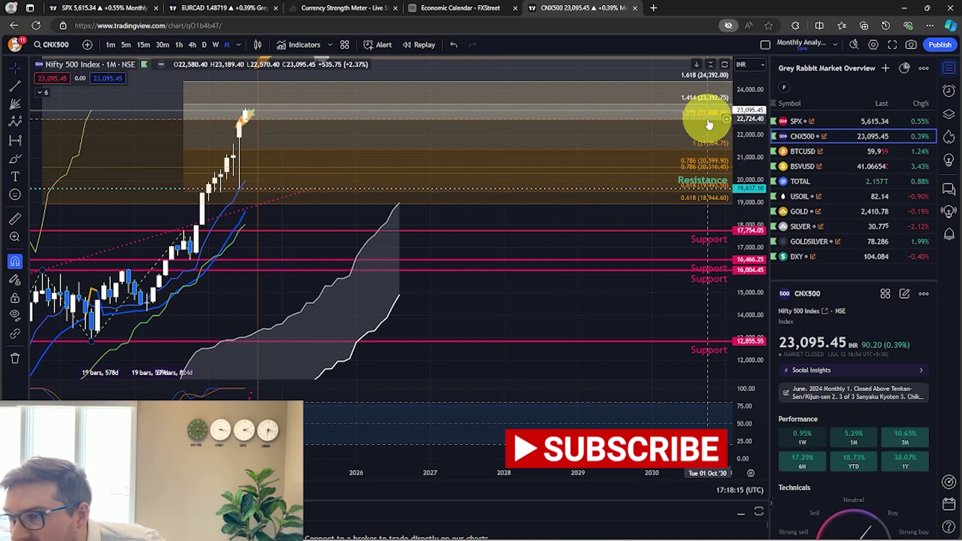
scroll(666, 127, down, 3)
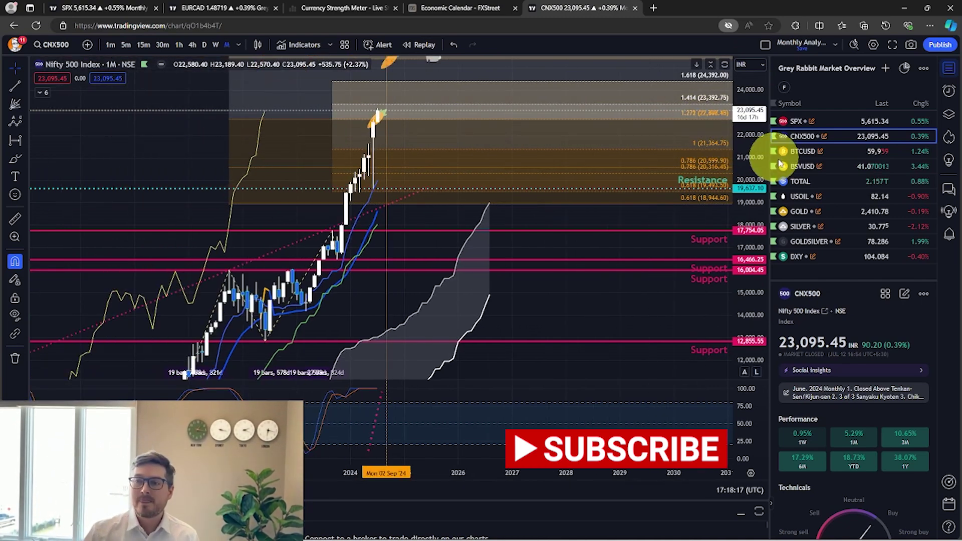
drag(749, 165, 747, 253)
mouse_move(527, 347)
mouse_down()
mouse_move(492, 330)
mouse_move(489, 359)
mouse_up()
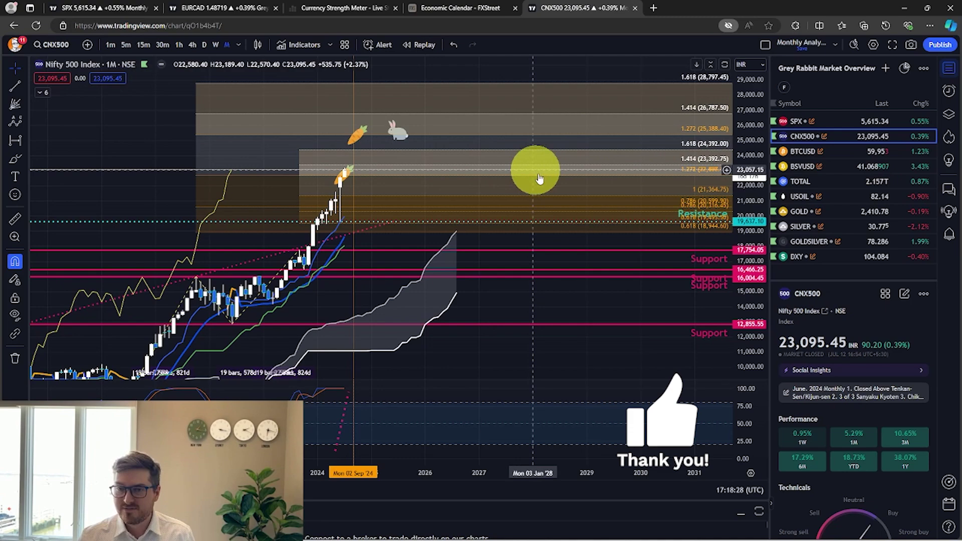
Step: Examine the bar-count date ranges beneath price and the stochastic oscillator on the monthly chart
drag(542, 332, 533, 220)
drag(743, 204, 704, 247)
scroll(704, 247, down, 1)
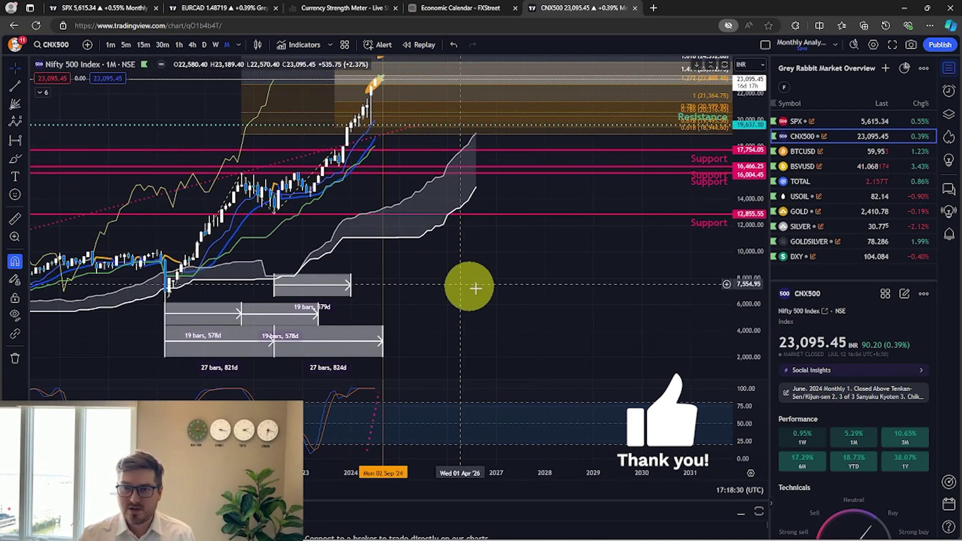
drag(488, 310, 489, 357)
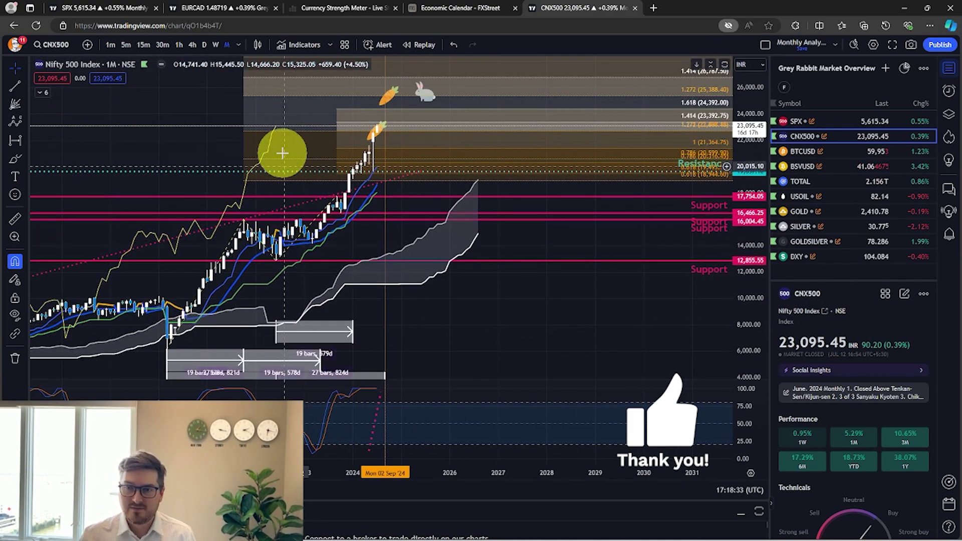
drag(517, 317, 492, 341)
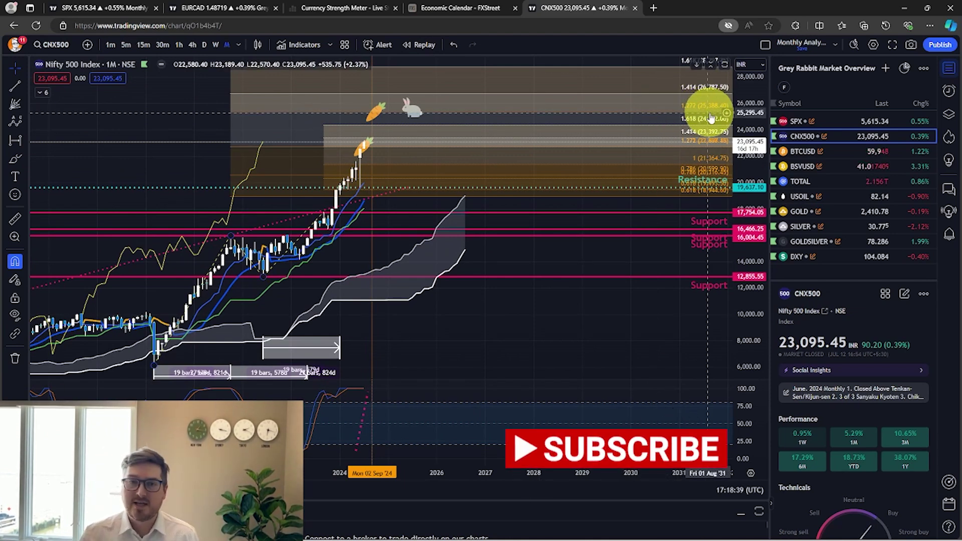
drag(461, 256, 495, 262)
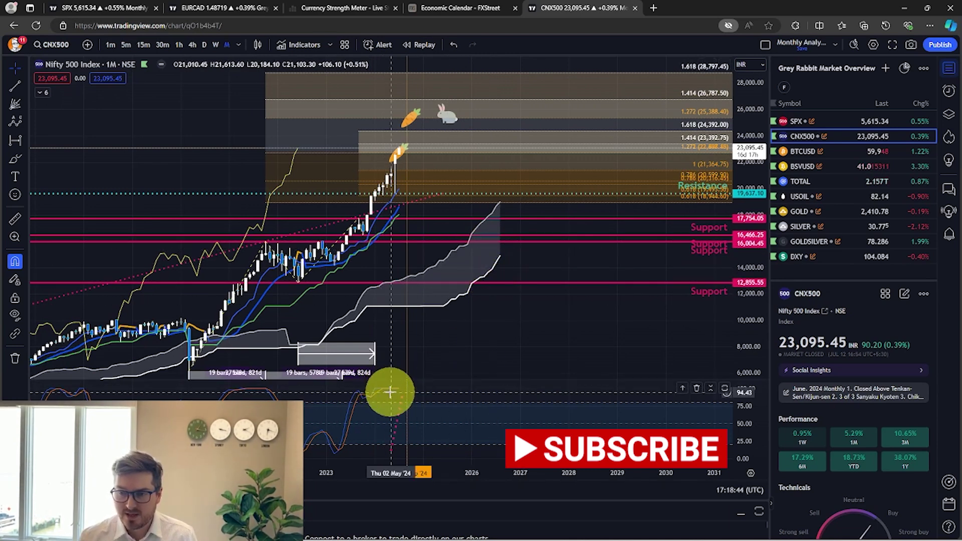
Step: Switch the CNX500 chart to the weekly timeframe and fit recent price with its Fibonacci levels in view
click(216, 46)
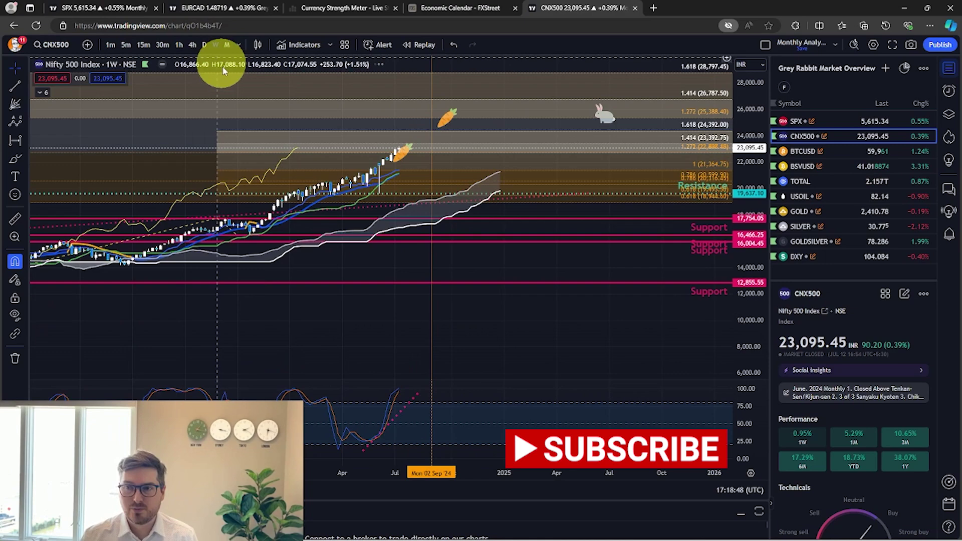
scroll(558, 285, up, 2)
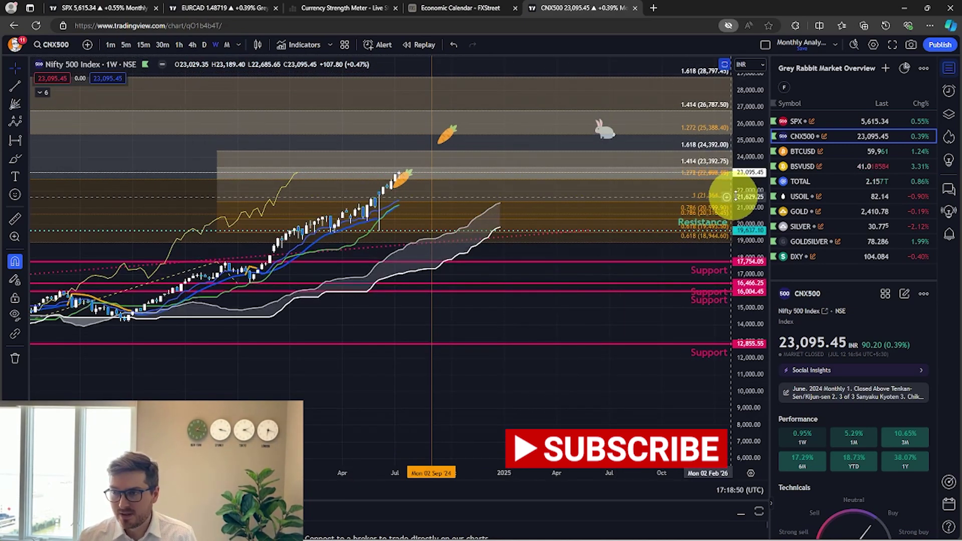
drag(742, 197, 743, 215)
scroll(718, 244, down, 2)
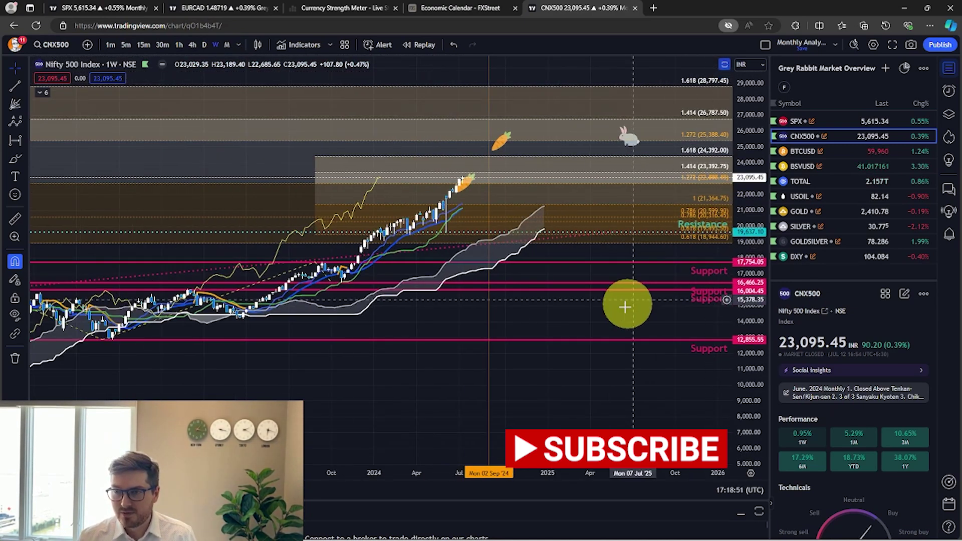
Step: Hide all drawings and examine the weekly candles against the Ichimoku lines and cloud
click(15, 315)
scroll(531, 255, up, 1)
drag(749, 269, 748, 251)
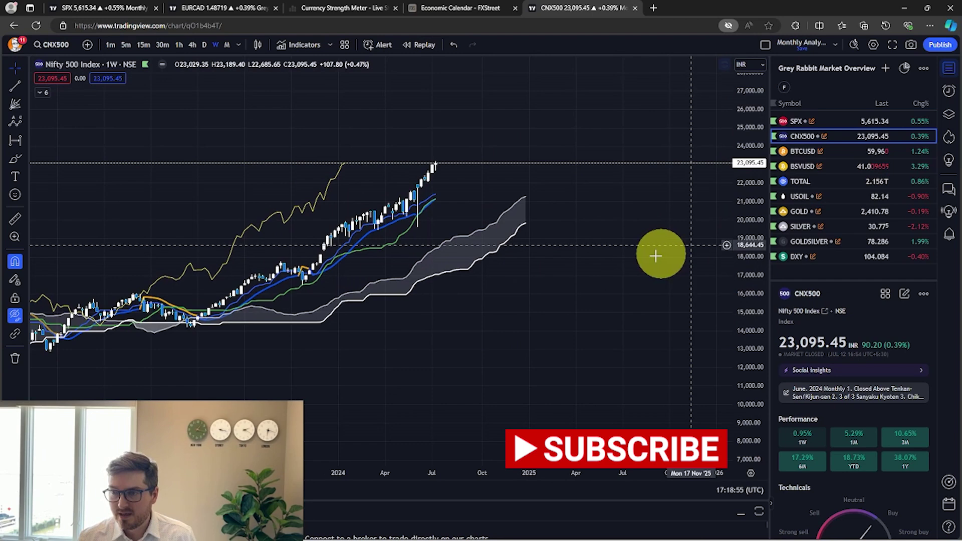
drag(586, 267, 552, 271)
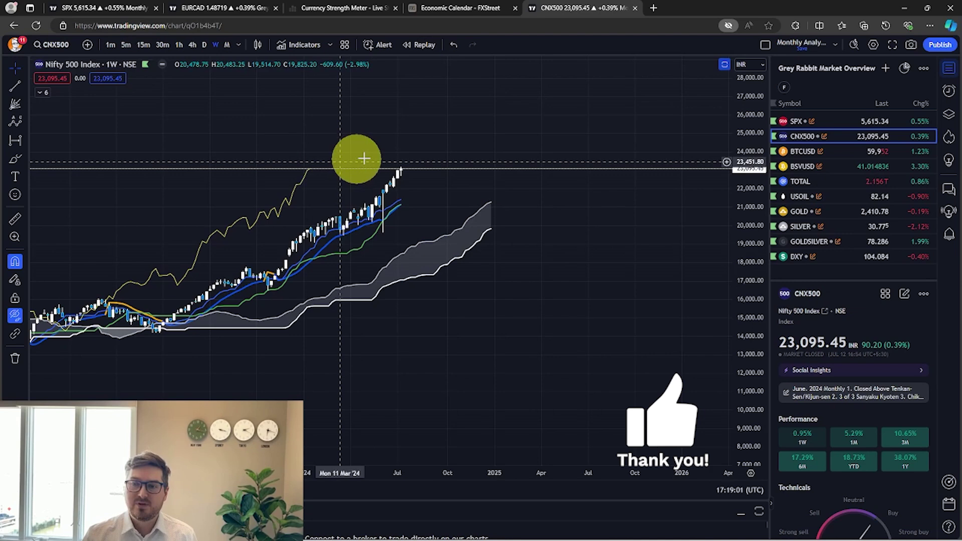
drag(370, 130, 368, 132)
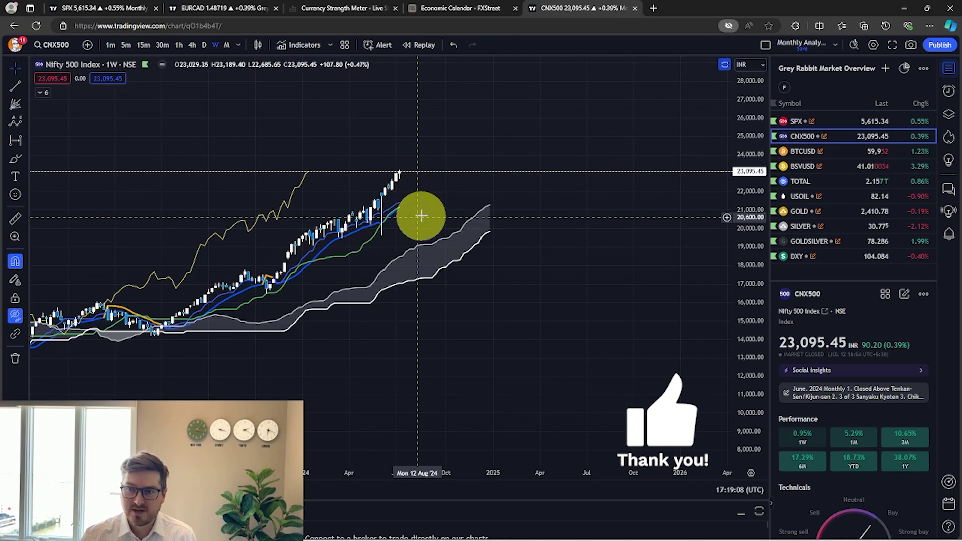
drag(421, 217, 414, 221)
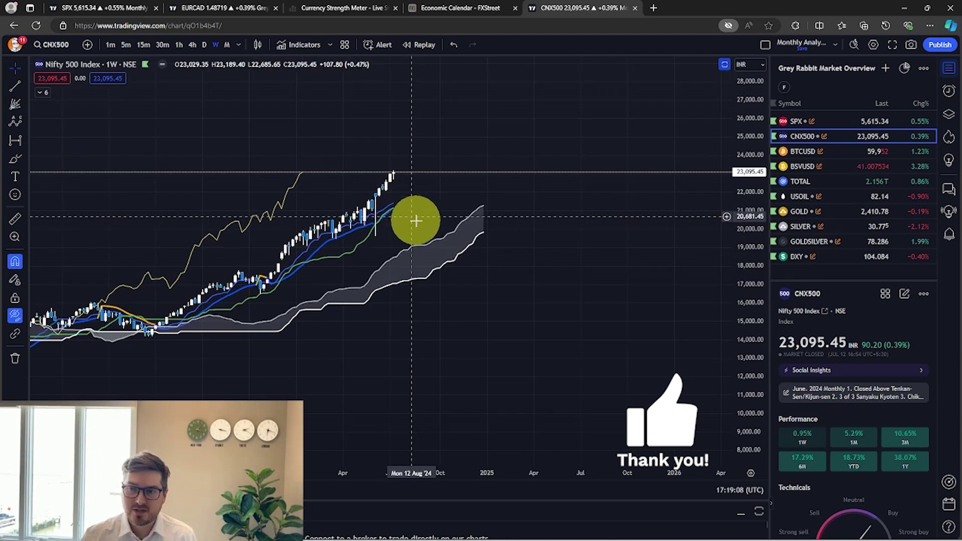
double_click(421, 126)
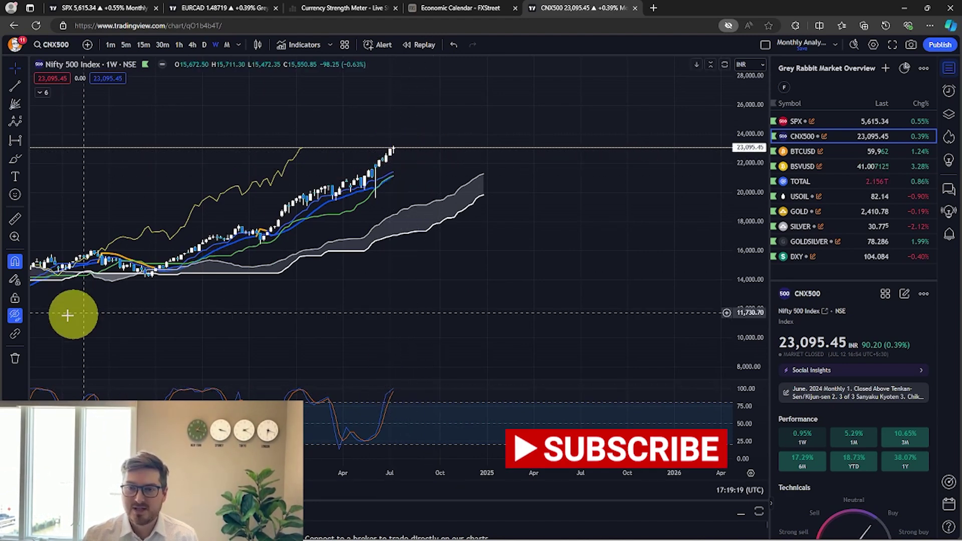
Step: Show the drawings again and switch to the daily timeframe to examine the stochastic trend line and price levels
click(15, 315)
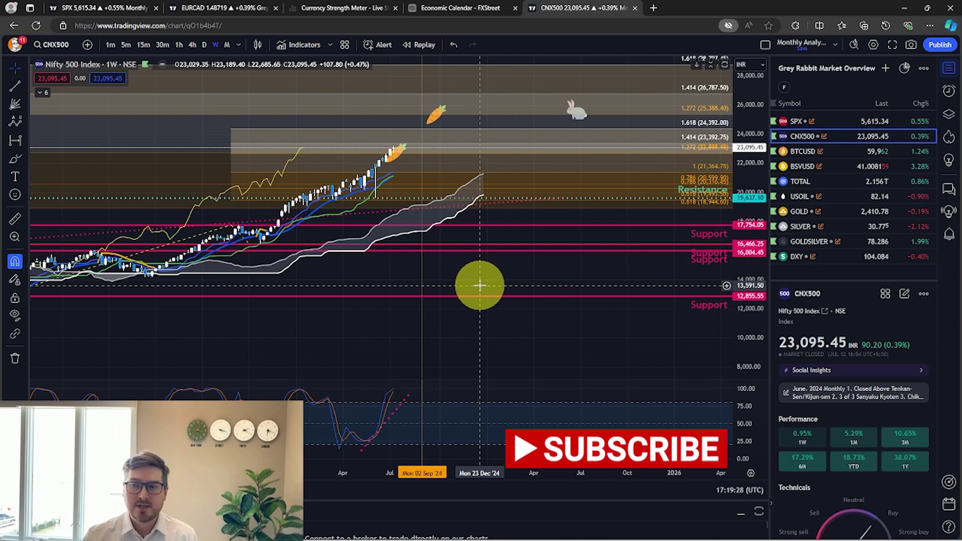
click(205, 45)
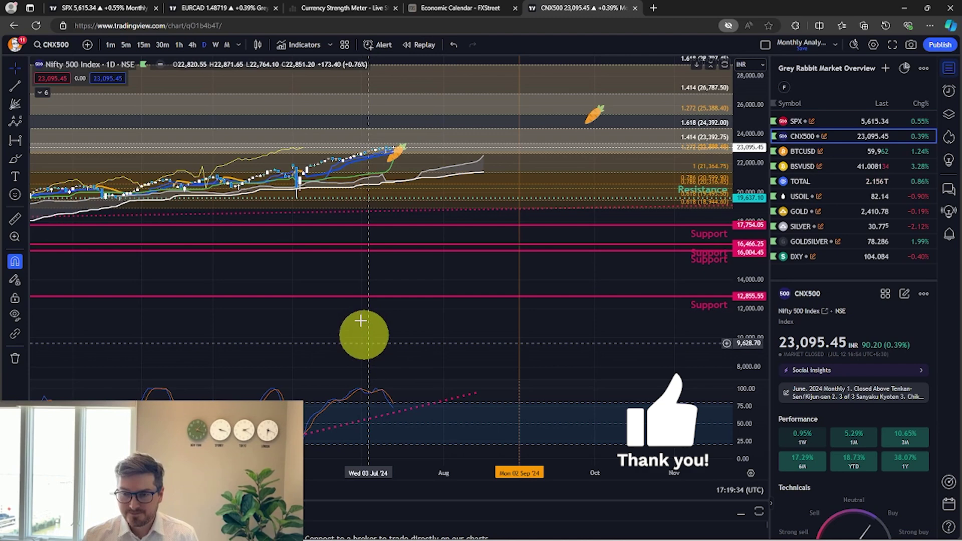
scroll(375, 320, down, 1)
drag(413, 274, 395, 271)
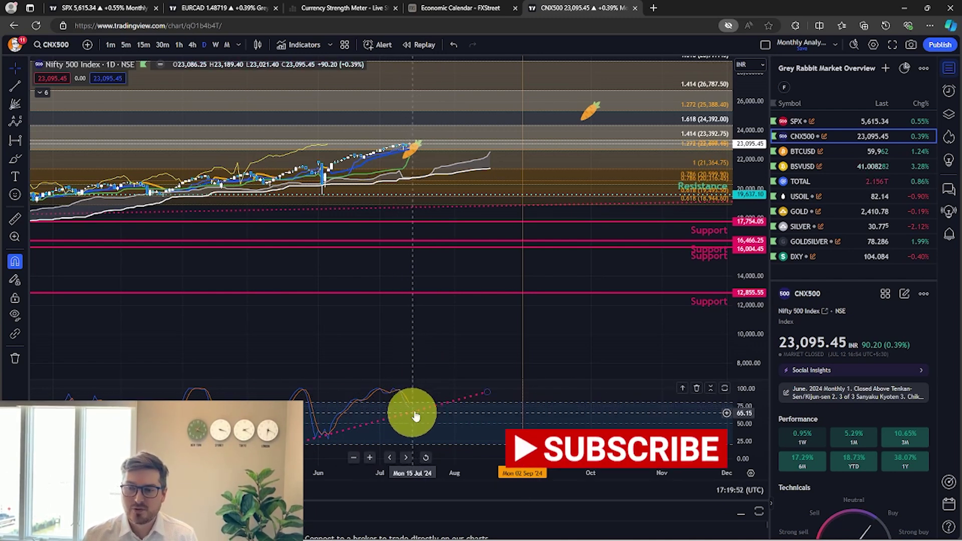
drag(445, 262, 431, 295)
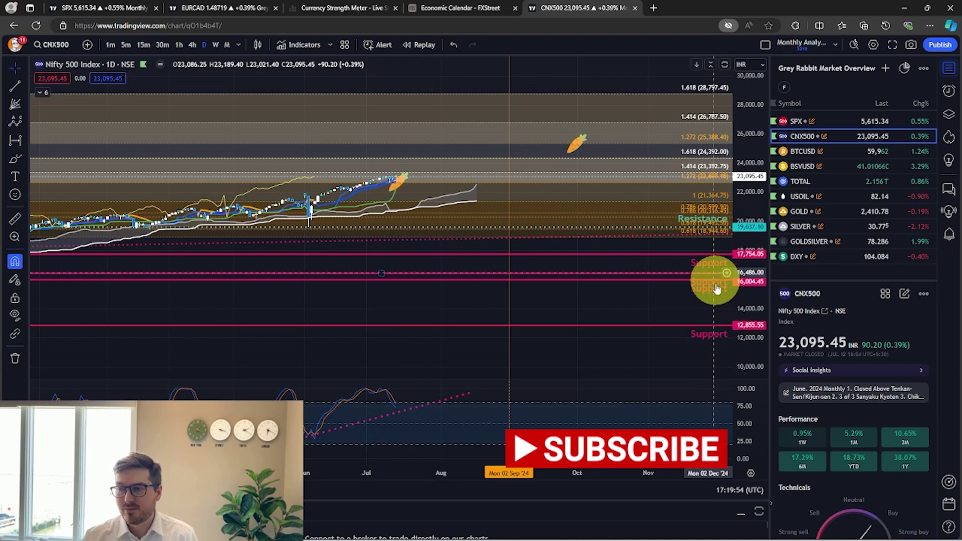
drag(745, 300, 399, 135)
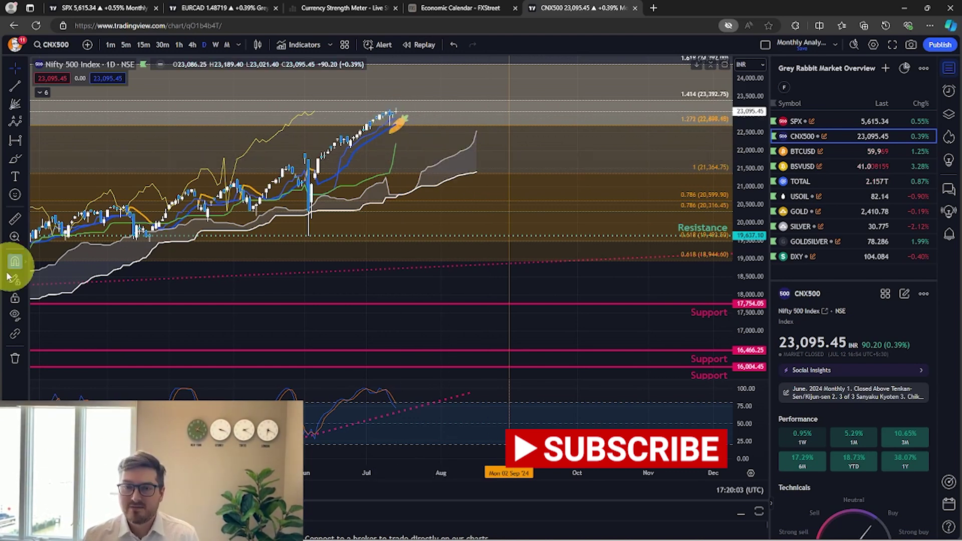
Step: Hide all drawings and examine the daily price action against the Ichimoku lines, lagging span and cloud
click(15, 315)
scroll(423, 126, up, 2)
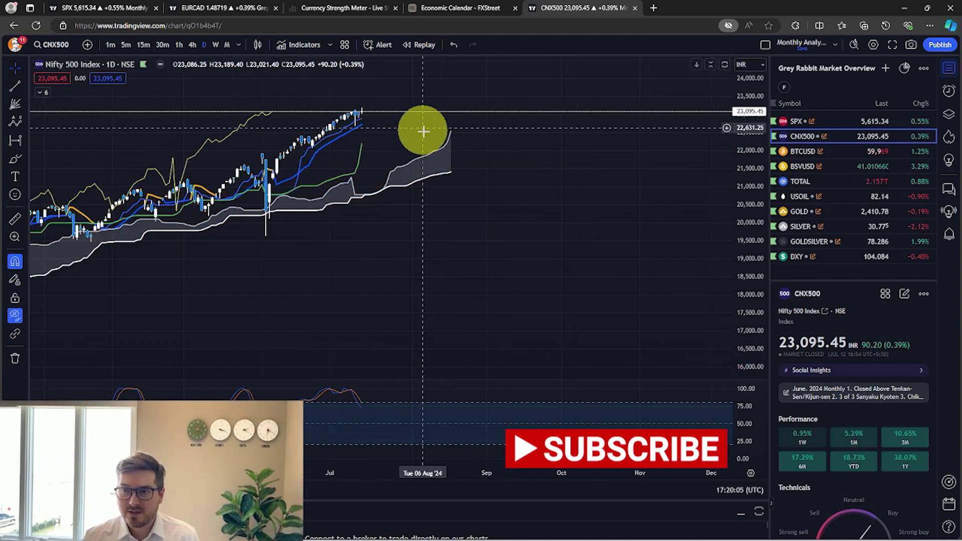
drag(759, 151, 759, 127)
drag(539, 171, 606, 253)
scroll(560, 217, up, 3)
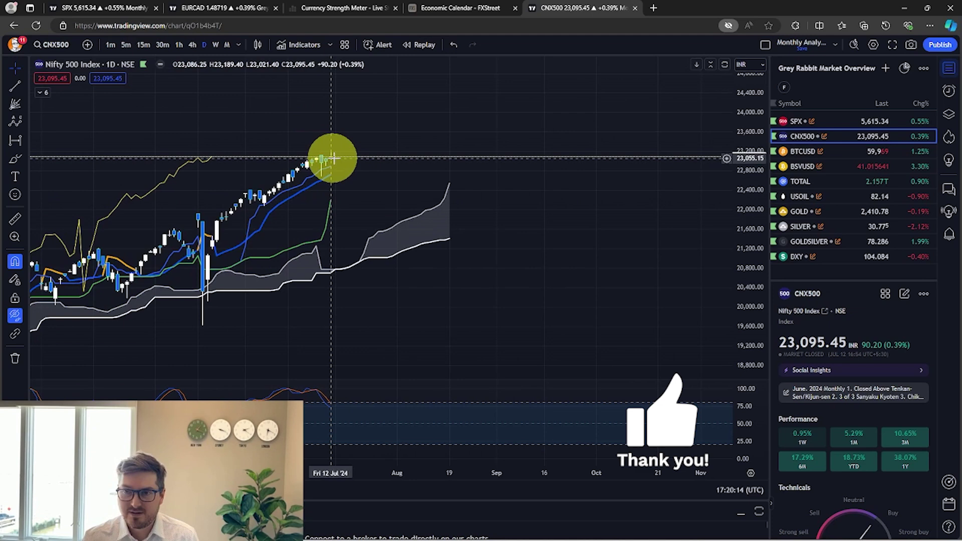
drag(380, 197, 440, 173)
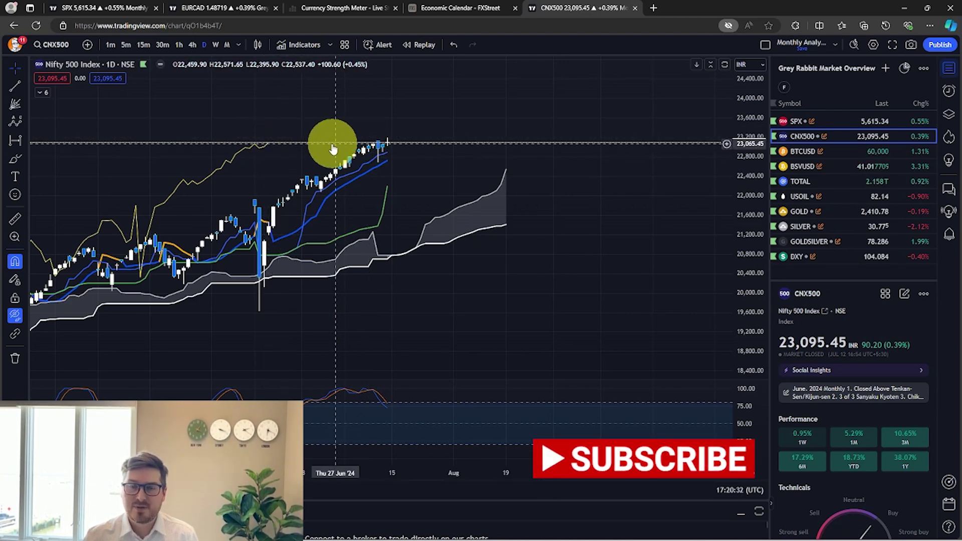
scroll(371, 125, down, 2)
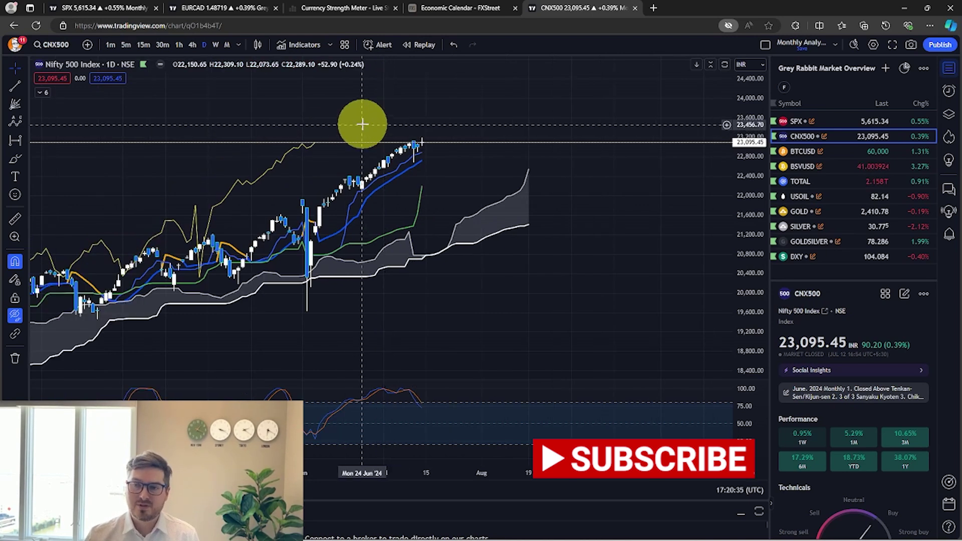
drag(367, 123, 347, 127)
scroll(441, 131, down, 2)
drag(445, 126, 360, 128)
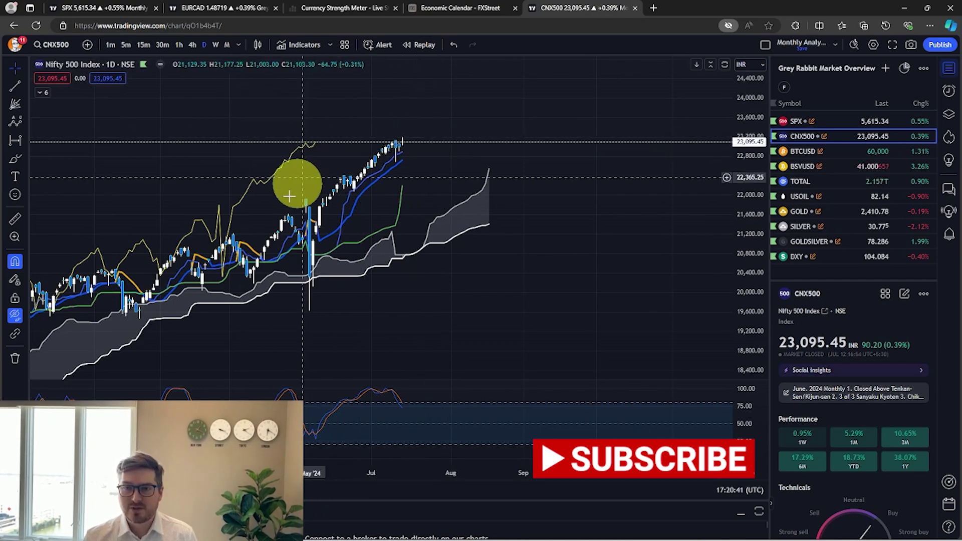
Step: Show the drawings again and examine the Fibonacci targets above and below price on the daily chart
click(15, 316)
drag(746, 204, 754, 240)
drag(609, 196, 539, 242)
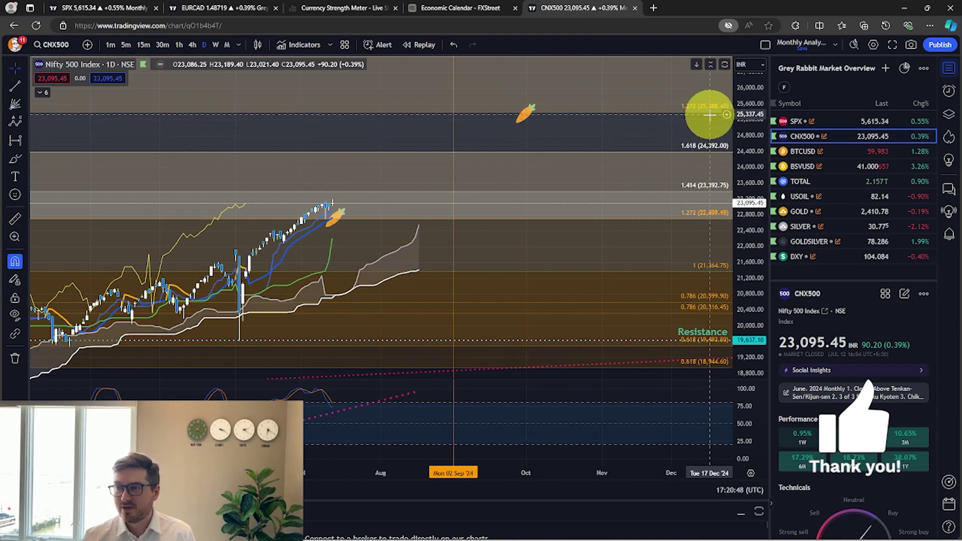
drag(532, 252, 569, 199)
drag(754, 178, 753, 215)
scroll(633, 197, down, 2)
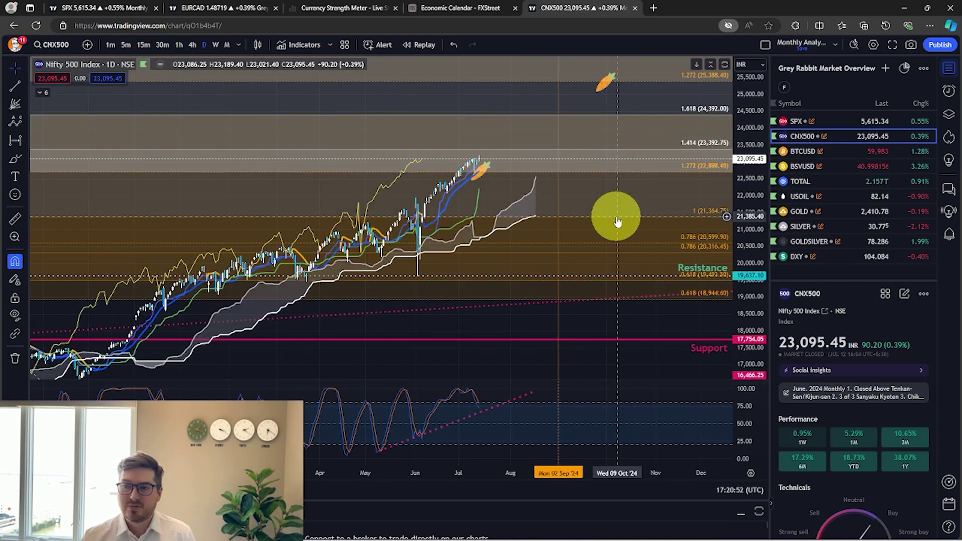
drag(616, 219, 586, 200)
Step: Return the chart to the monthly timeframe and review the date ranges ending at the 2 September 2024 vertical line
click(215, 44)
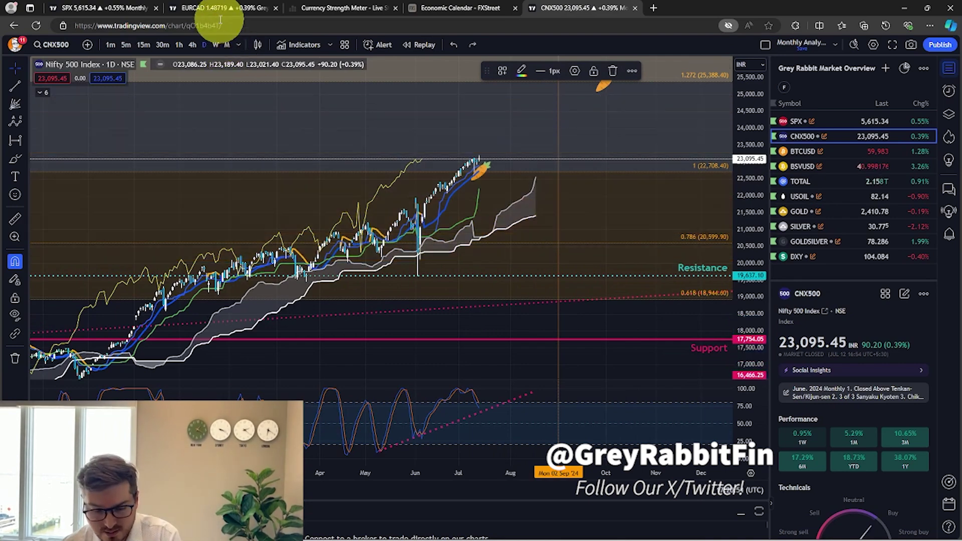
click(226, 45)
drag(751, 186, 745, 305)
drag(540, 339, 506, 203)
drag(765, 210, 657, 299)
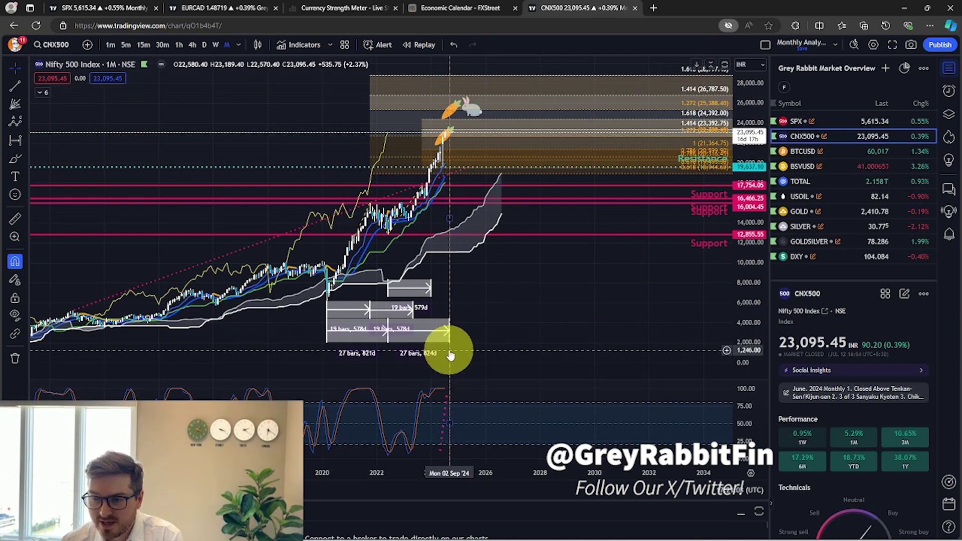
scroll(516, 287, up, 1)
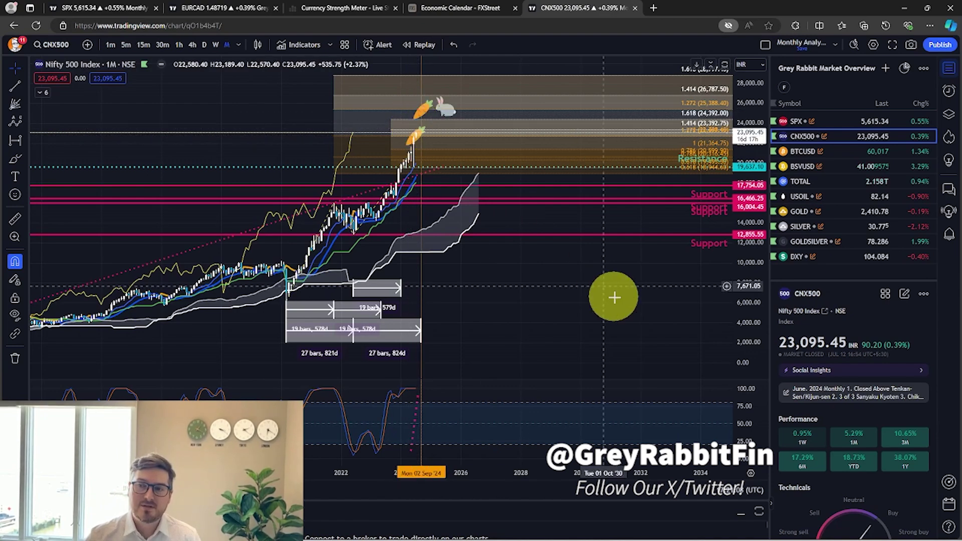
drag(531, 275, 631, 260)
scroll(631, 260, up, 2)
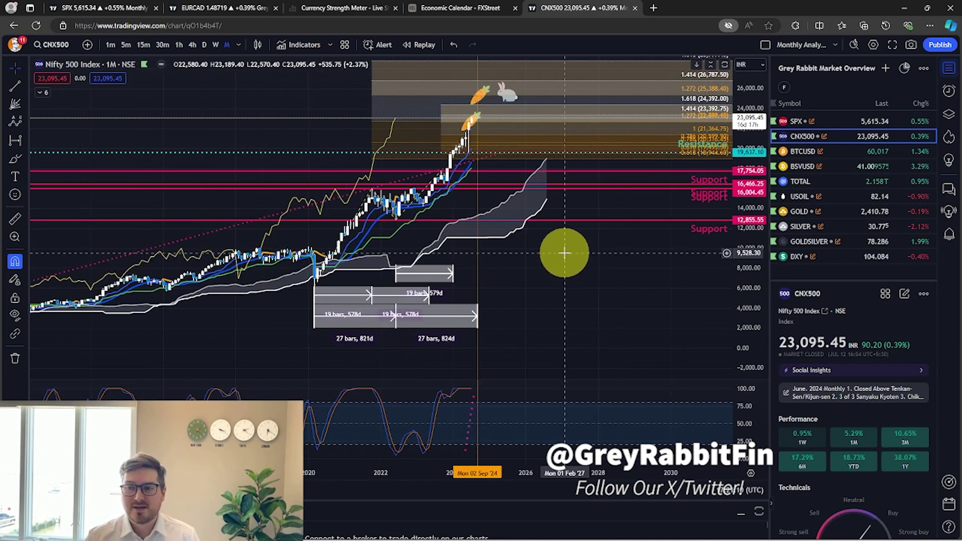
drag(565, 253, 602, 275)
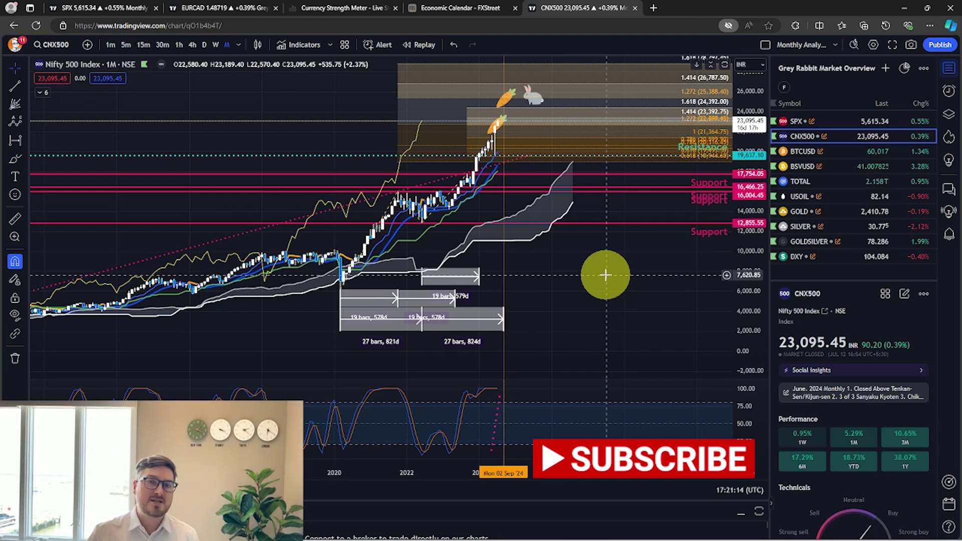